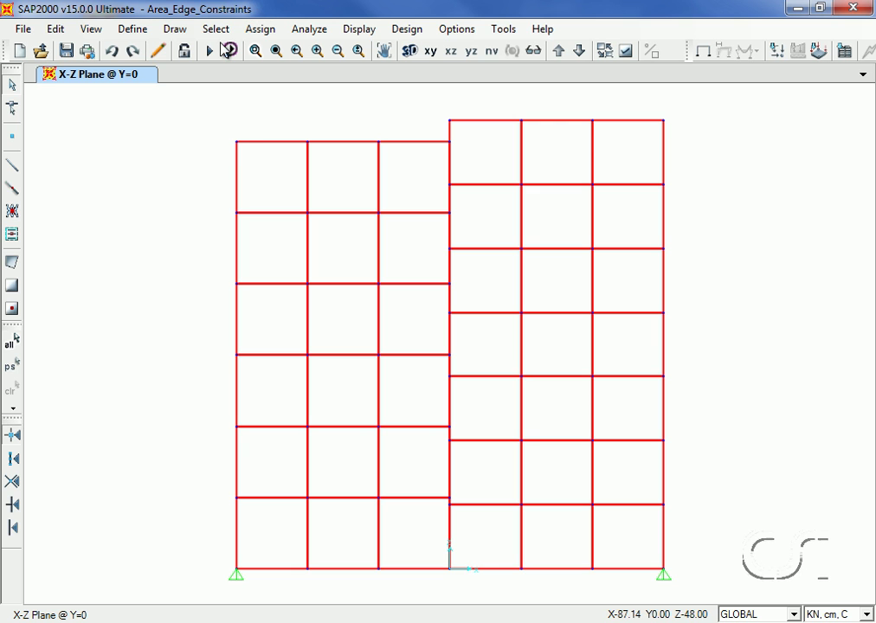
Apply a 50 kN global-X DEAD joint force to the wall's top-left corner joint.
click(238, 142)
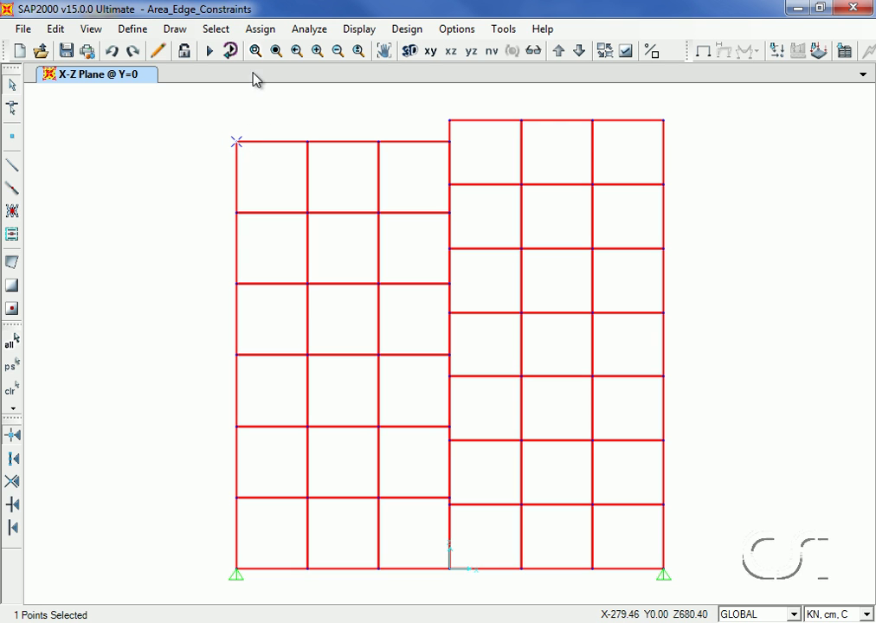
click(261, 29)
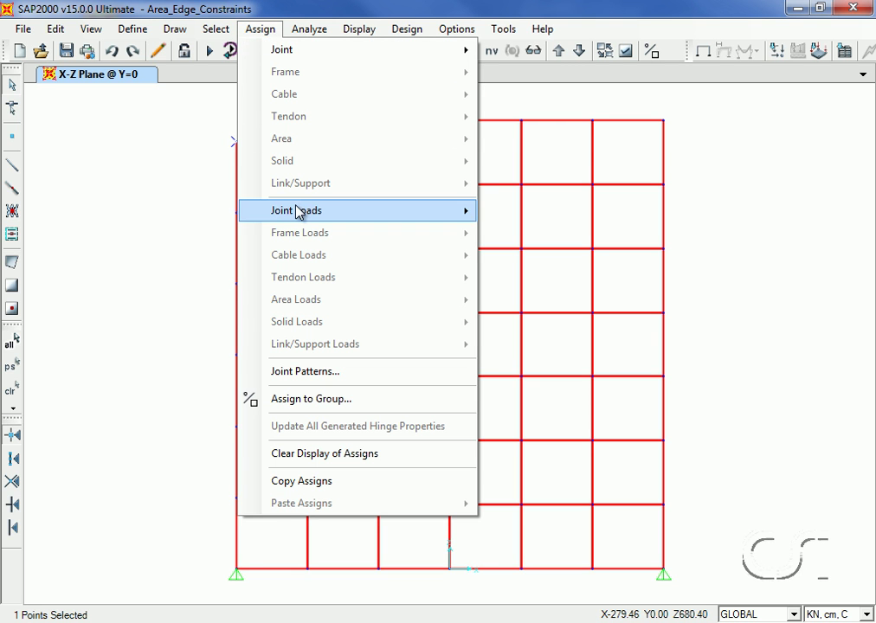
mouse_move(296, 210)
click(510, 214)
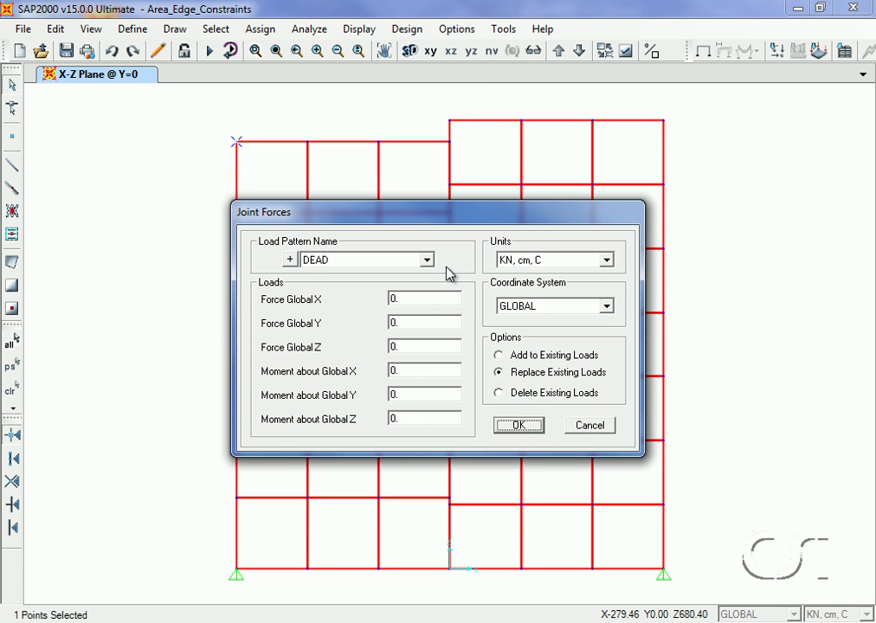
click(418, 296)
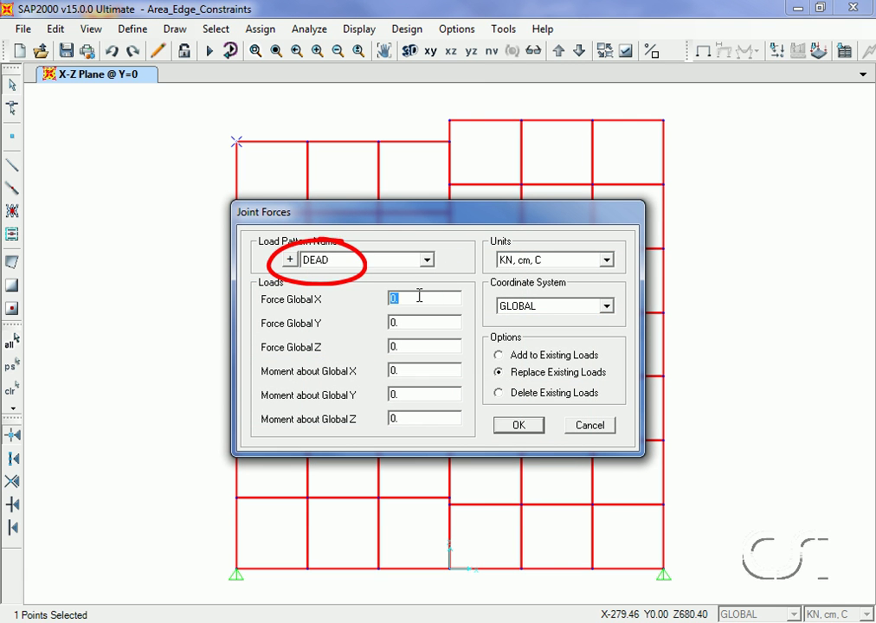
text(50)
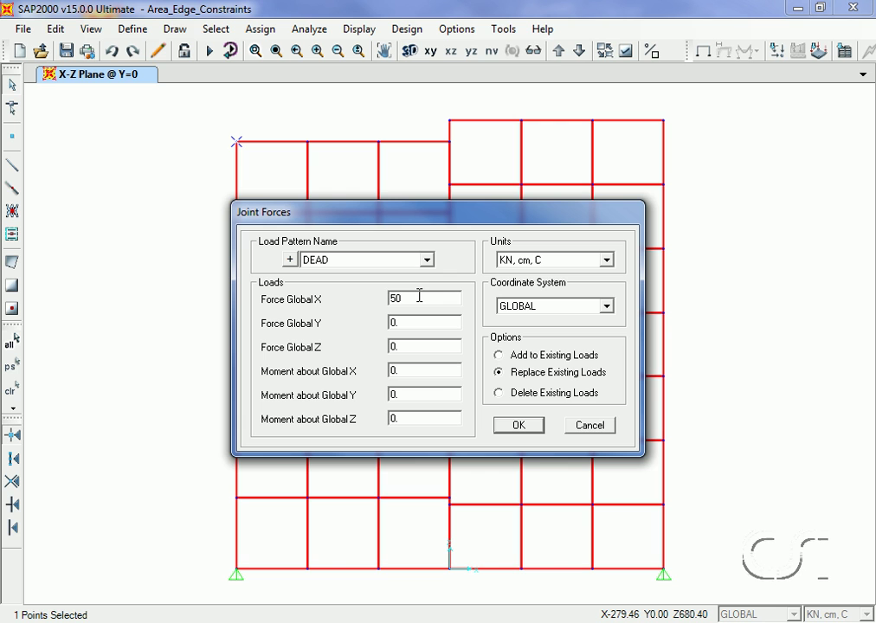
click(518, 425)
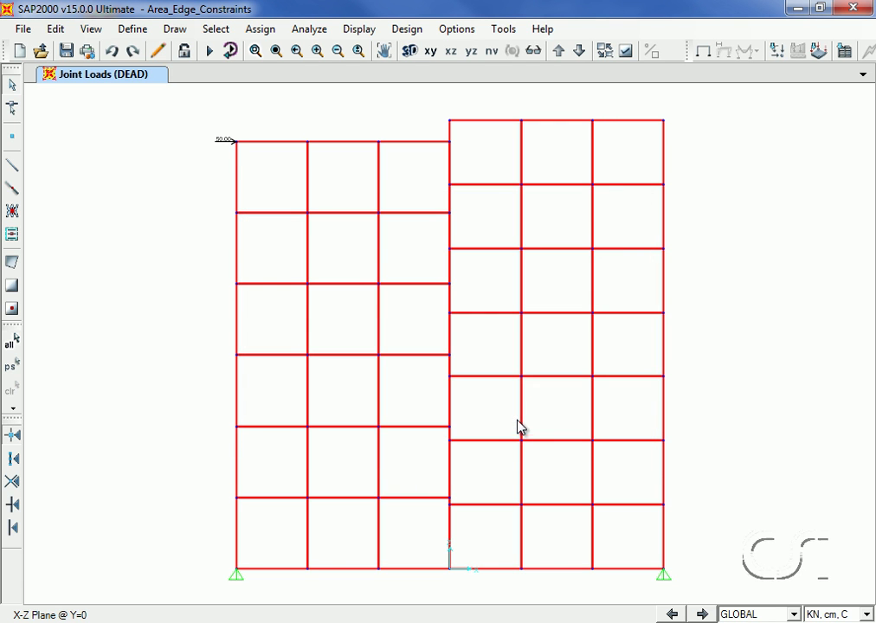
Run the DEAD analysis and animate the deformed wall shape.
click(211, 55)
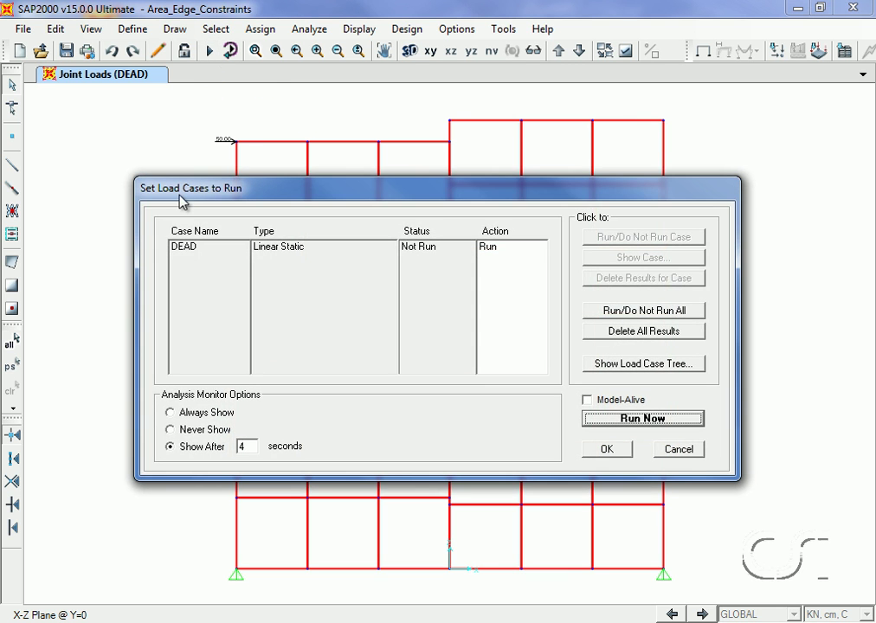
click(640, 419)
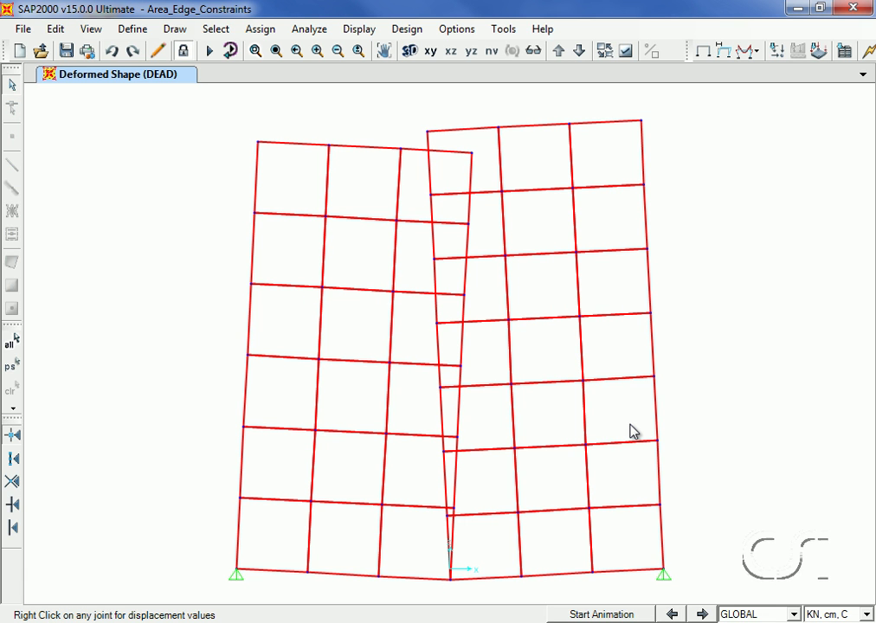
click(605, 614)
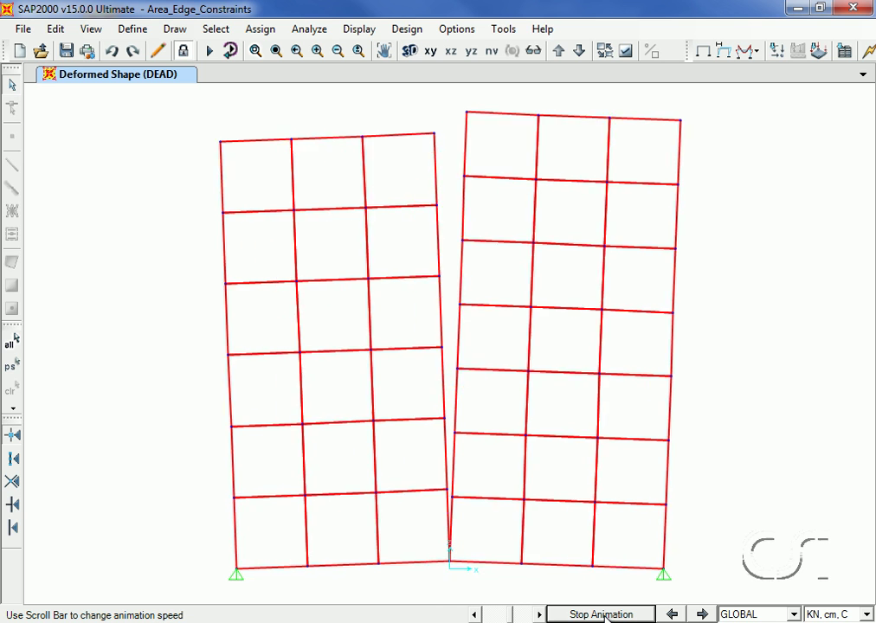
click(605, 615)
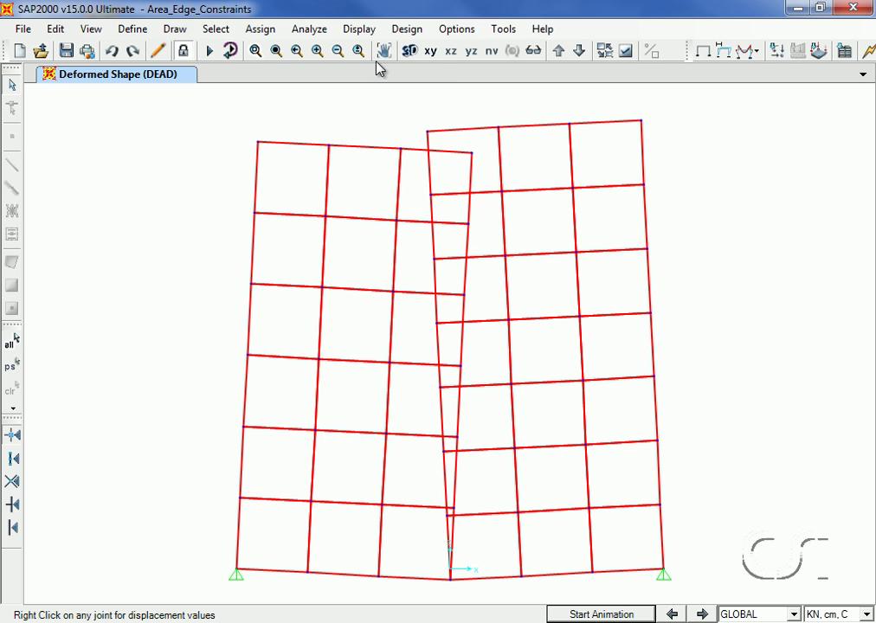
click(369, 32)
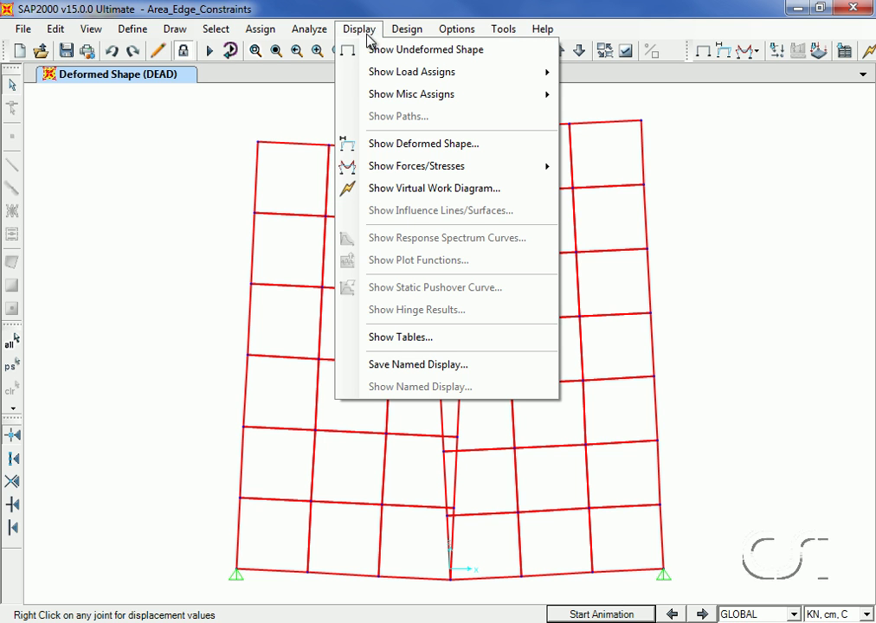
mouse_move(416, 166)
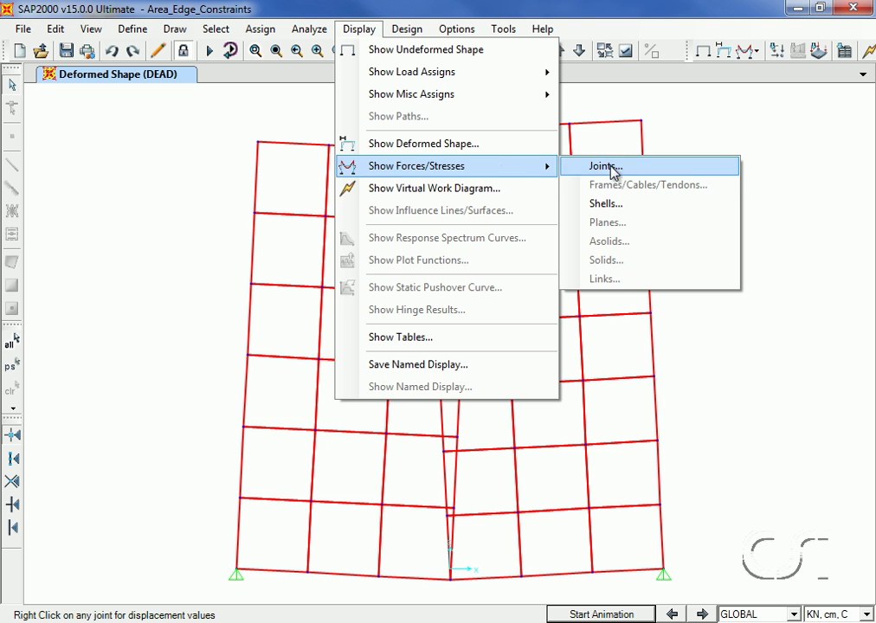
Display DEAD SMax shell stress contours drawn on the deformed shape.
click(654, 206)
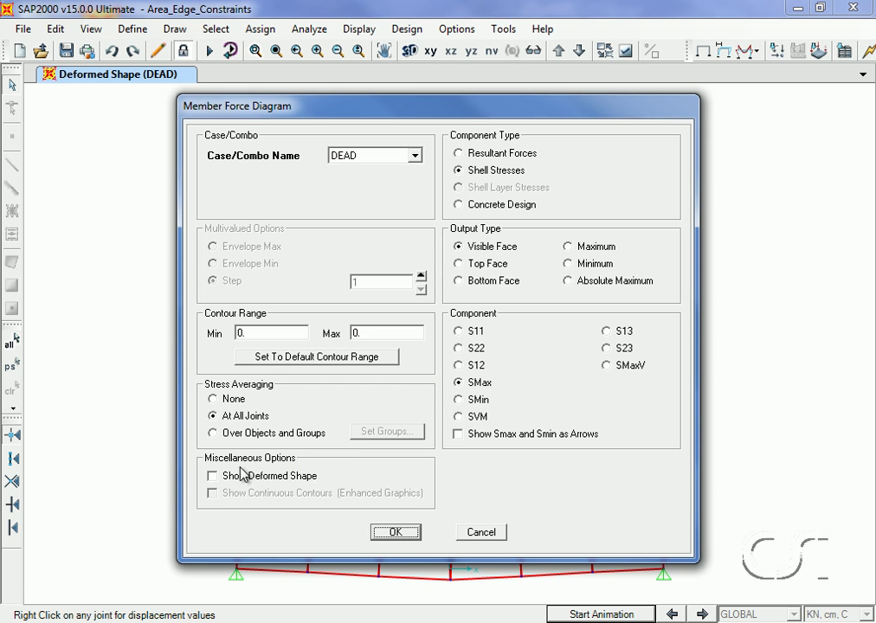
click(213, 476)
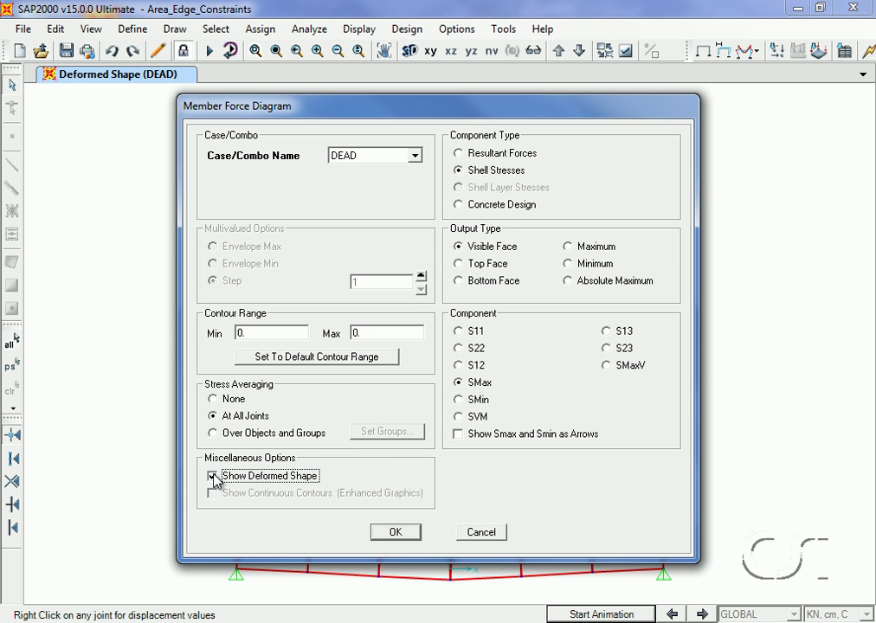
click(394, 534)
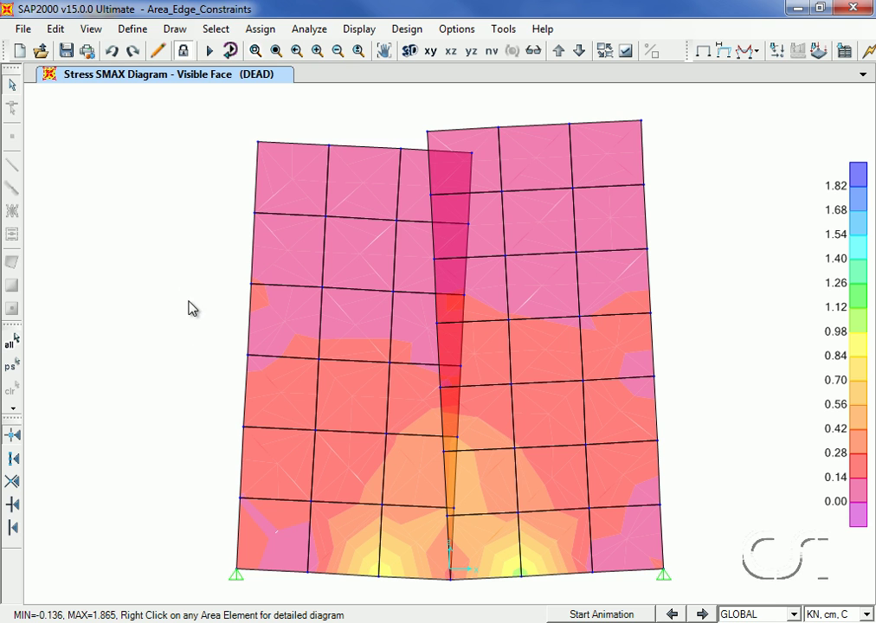
Unlock the model, discarding results, and window-select the right panel's leftmost area column.
click(184, 54)
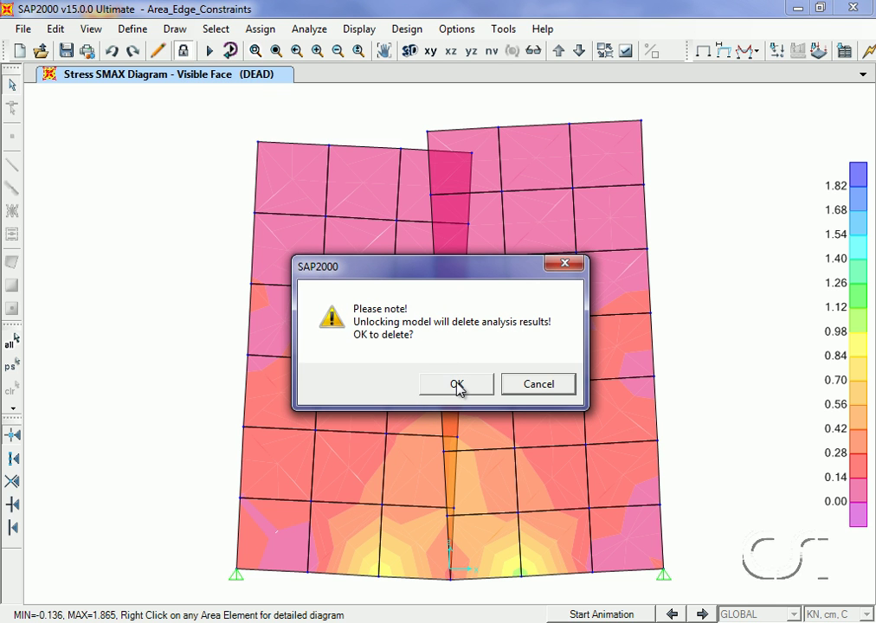
click(459, 386)
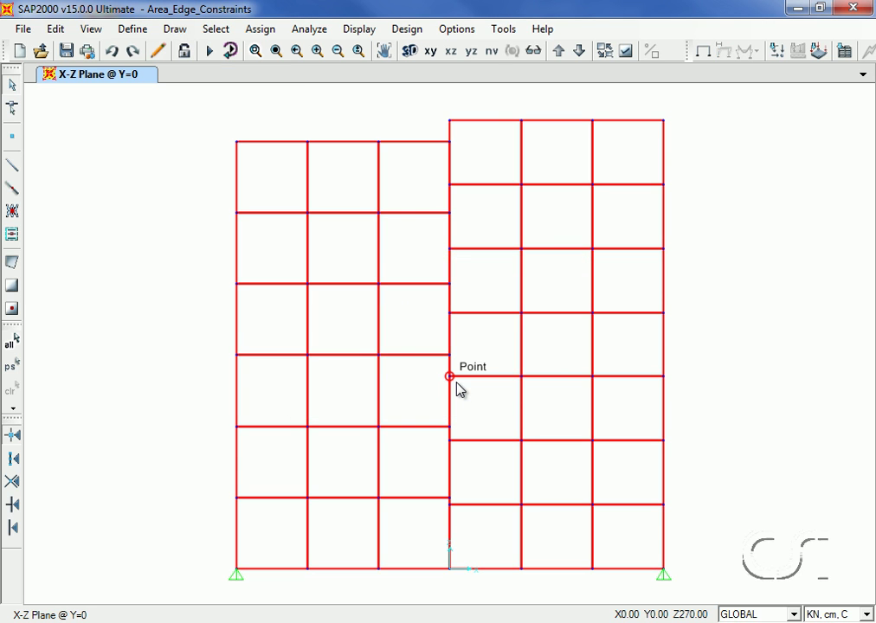
drag(501, 148, 473, 534)
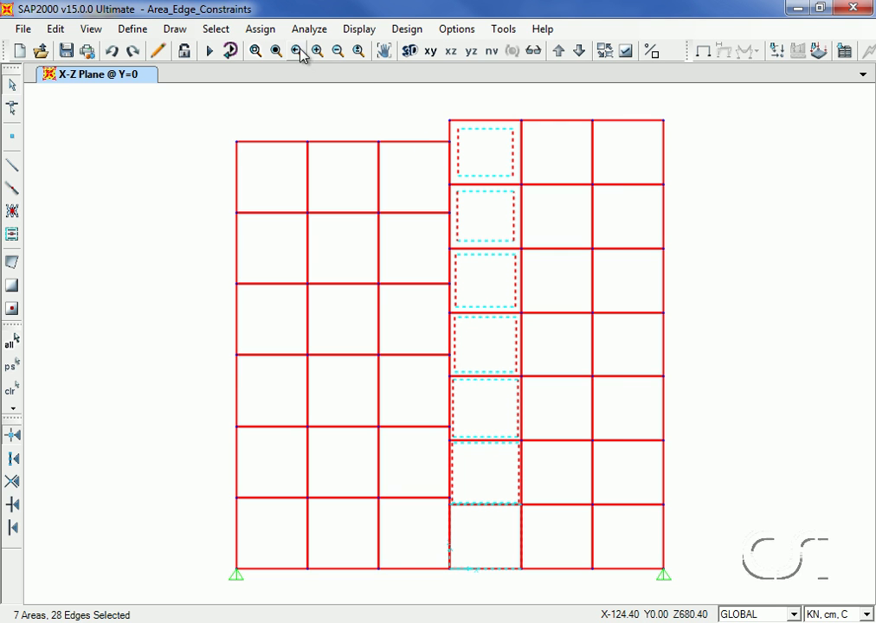
Assign edge constraints around object edges to the seven selected interface areas.
click(267, 30)
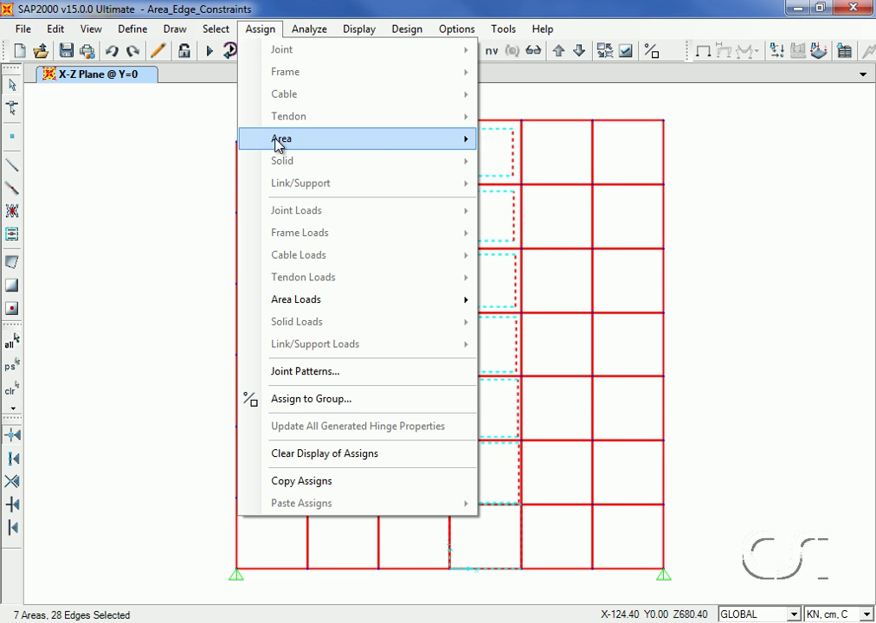
mouse_move(357, 138)
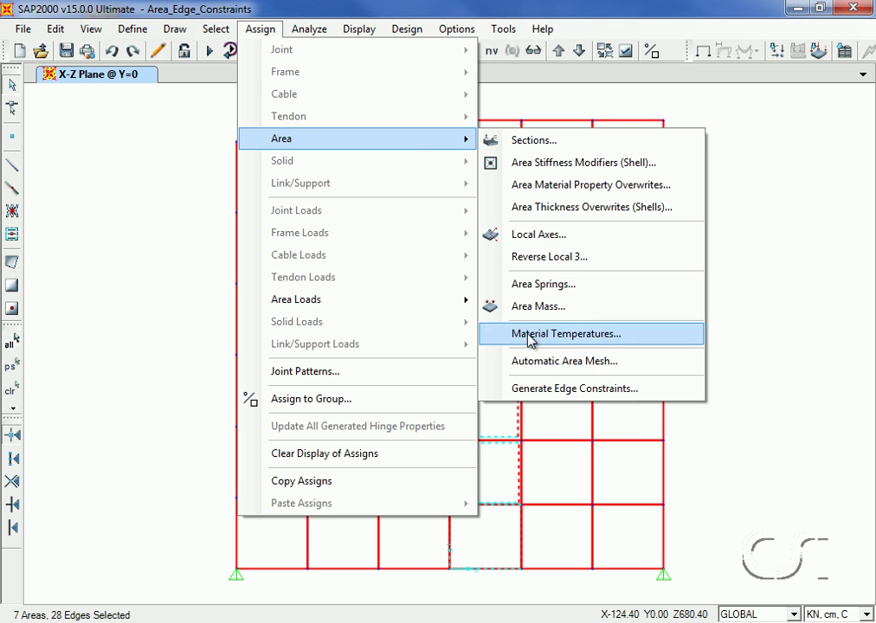
click(575, 390)
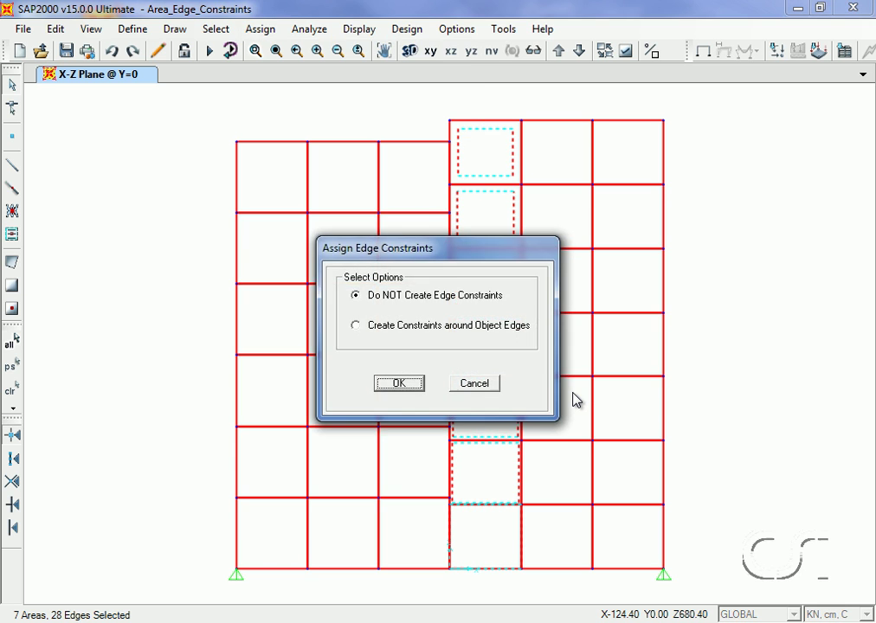
click(356, 326)
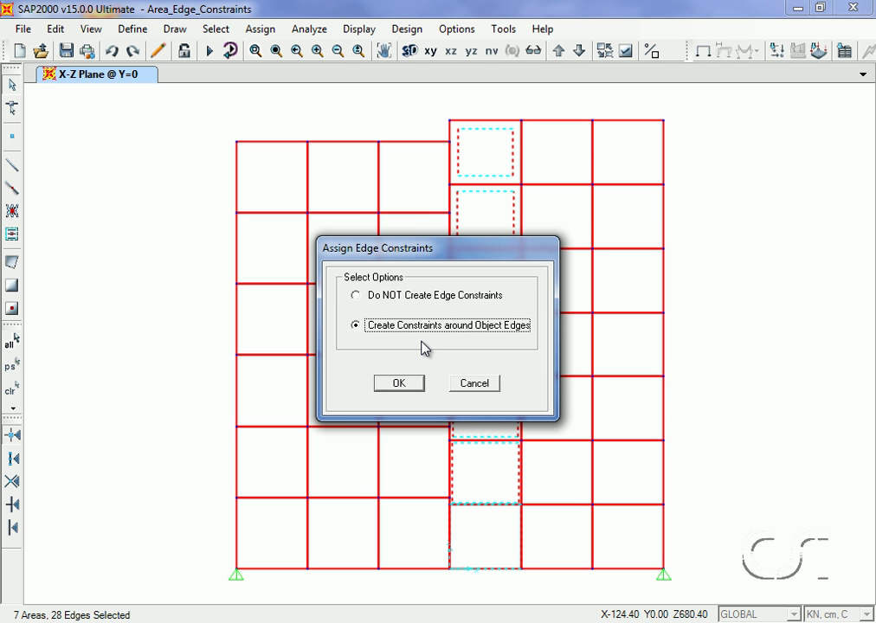
click(412, 387)
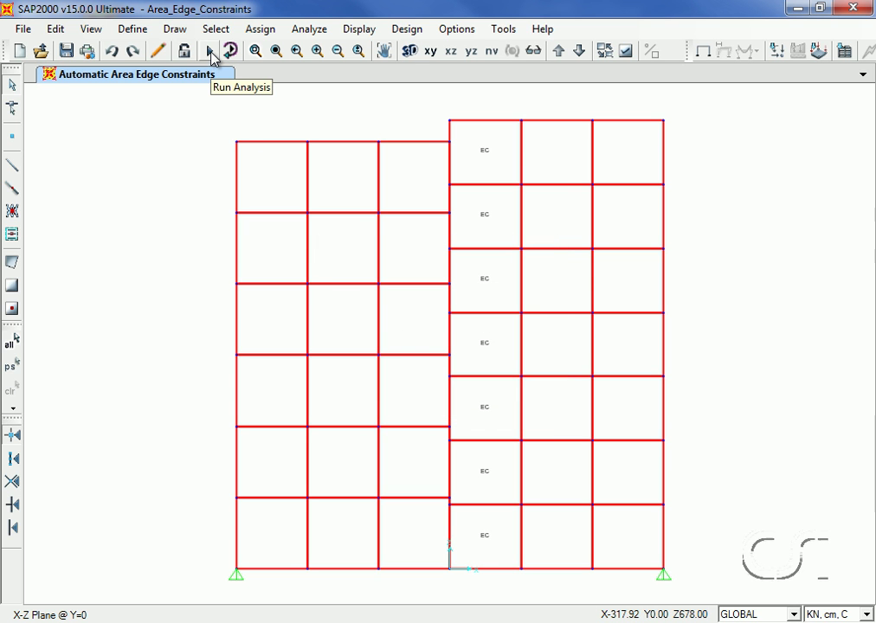
Rerun the analysis and animate the deformed shape with continuous SMax contours.
click(210, 52)
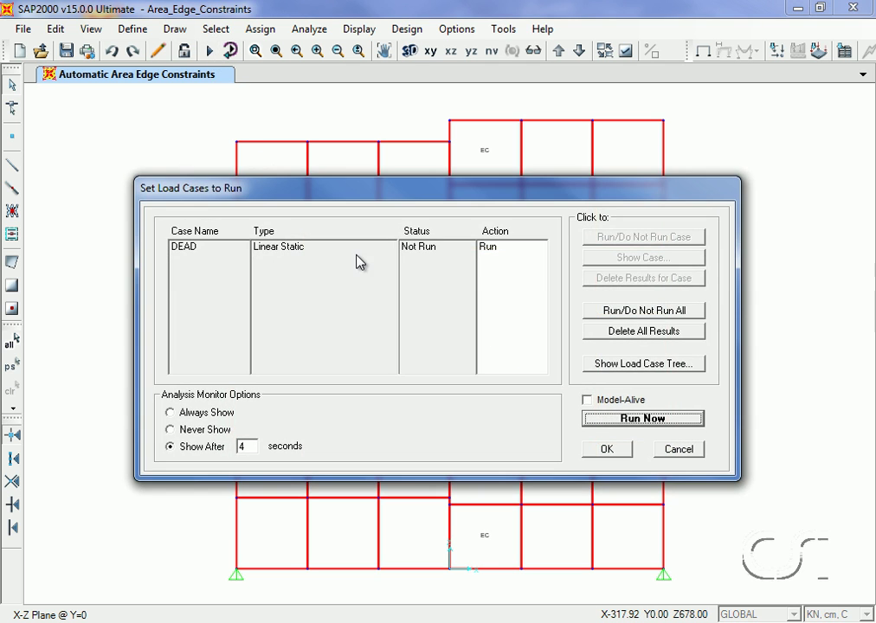
click(620, 417)
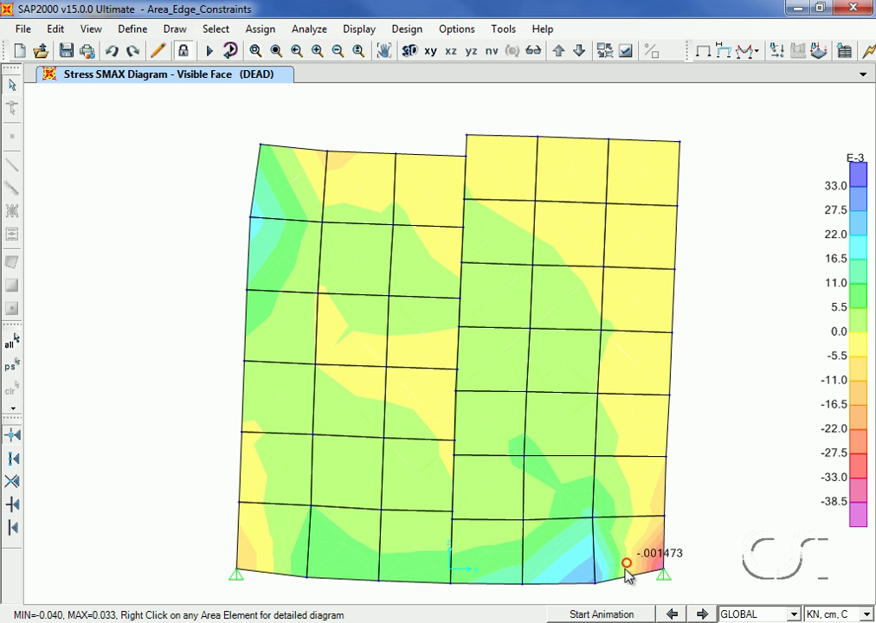
click(602, 614)
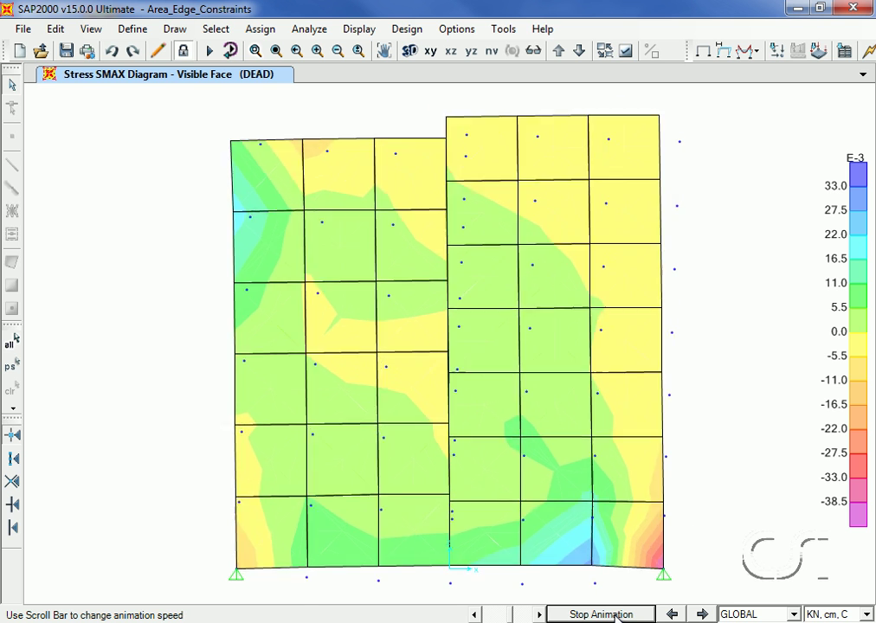
click(602, 614)
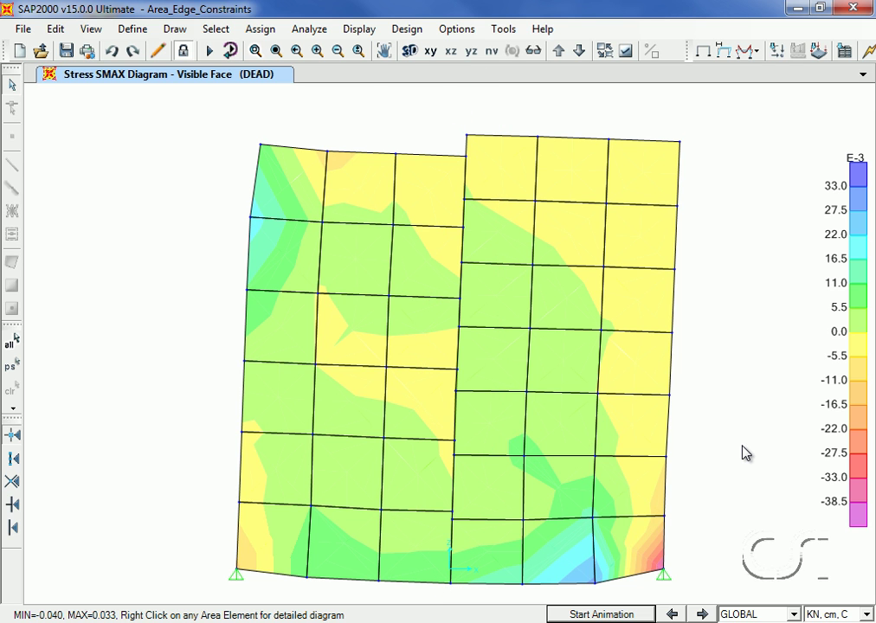
Display the plain DEAD deformed shape with auto scaling.
click(358, 30)
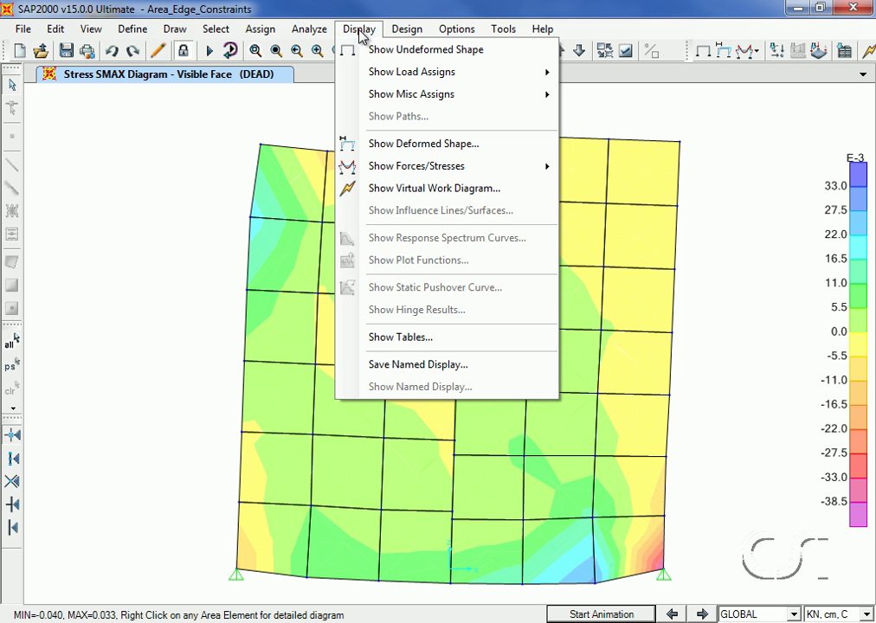
click(350, 144)
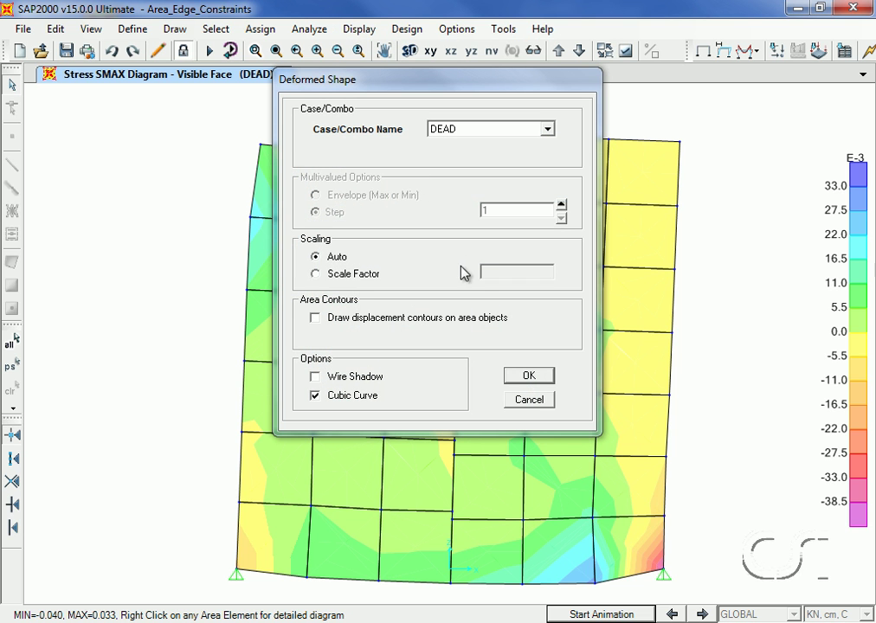
click(530, 374)
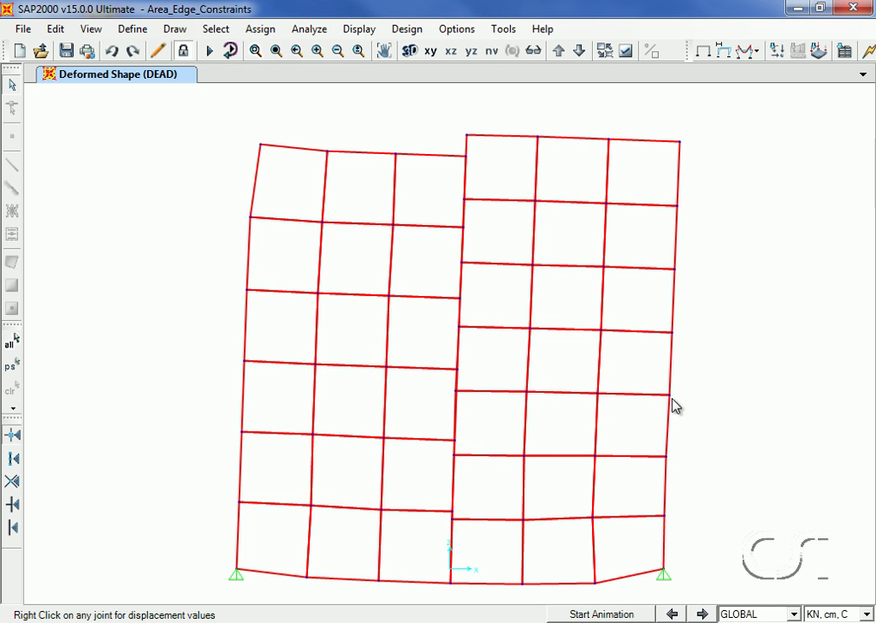